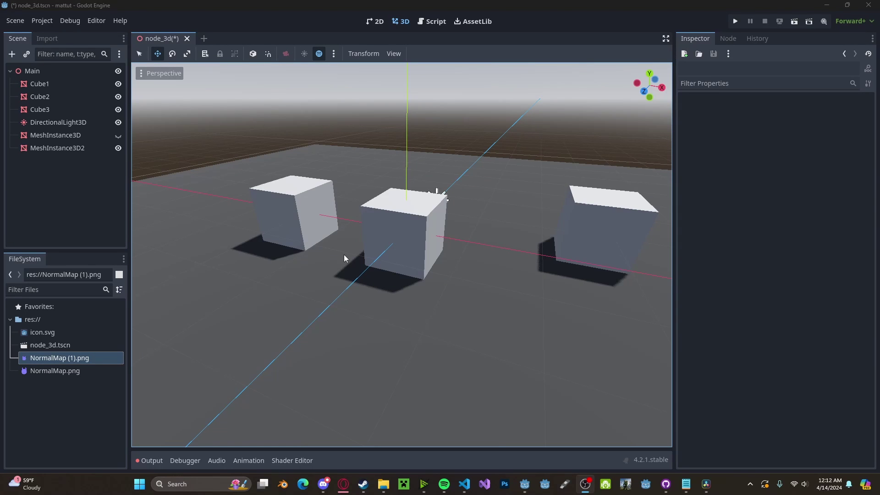
Add a new StandardMaterial3D to surface material override slot 0 of Cube1 and widen the area showing its properties.
{"action": "left_click", "coordinate": [68, 84]}
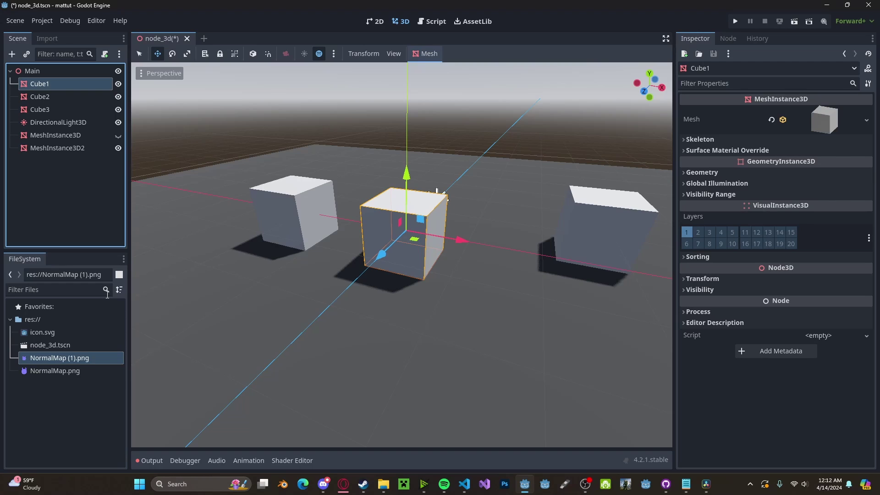
{"action": "left_click", "coordinate": [692, 152]}
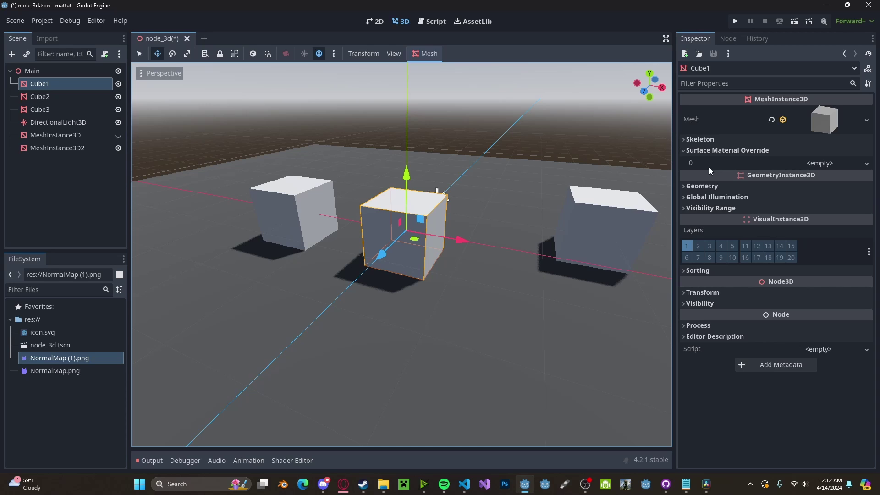
{"action": "left_click", "coordinate": [817, 165]}
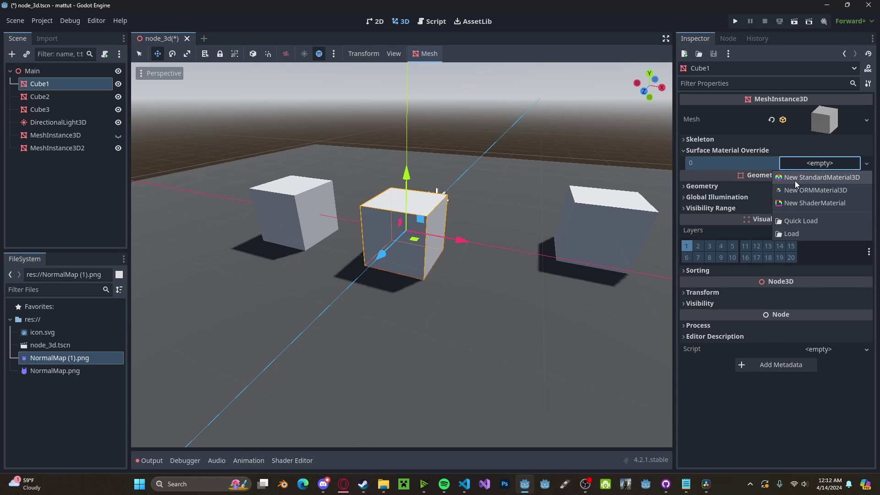
{"action": "left_click", "coordinate": [794, 177]}
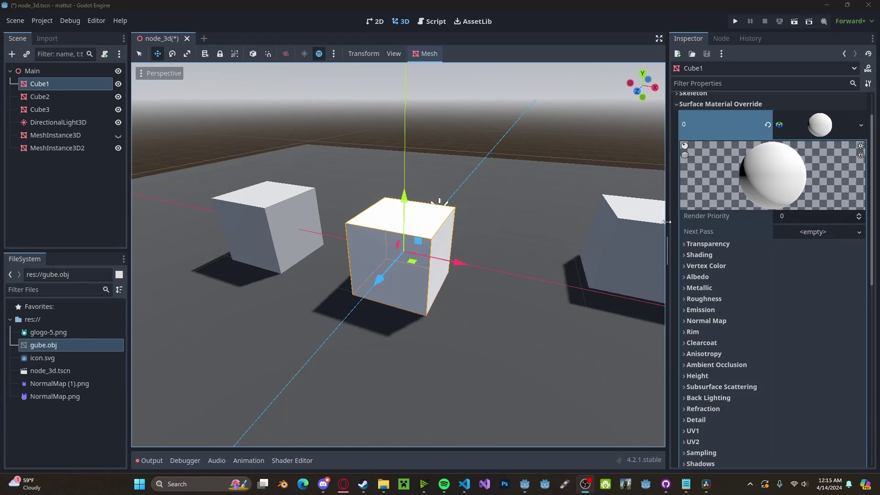
{"action": "left_click_drag", "start_coordinate": [667, 221], "coordinate": [436, 224]}
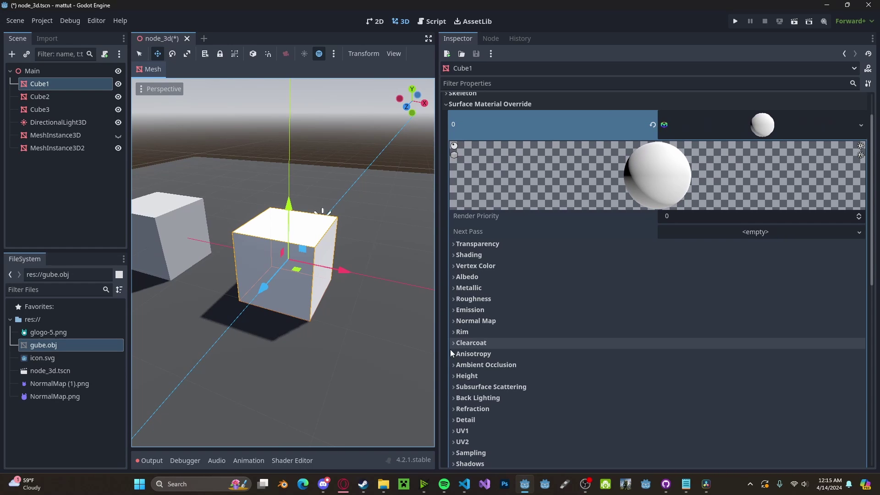
Set the albedo color of Cube1's material to a light blue.
{"action": "left_click", "coordinate": [472, 279]}
{"action": "left_click", "coordinate": [675, 290]}
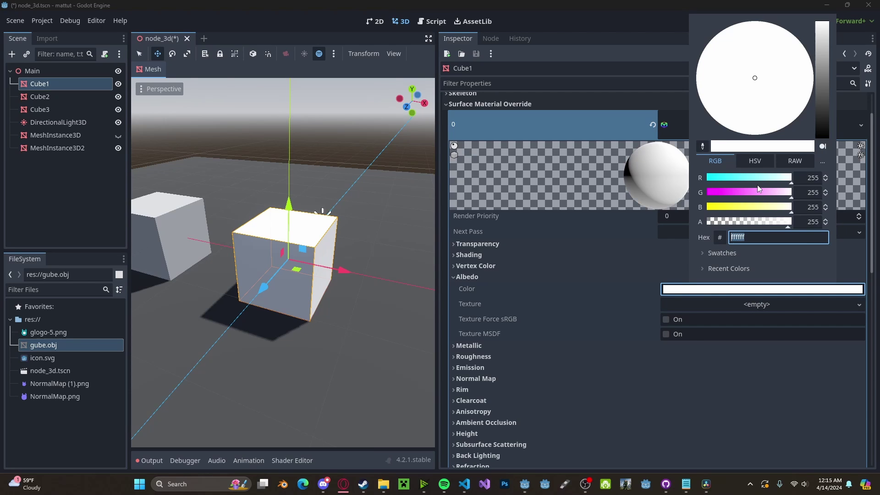
{"action": "left_click_drag", "start_coordinate": [747, 191], "coordinate": [701, 183]}
{"action": "left_click_drag", "start_coordinate": [822, 86], "coordinate": [819, 63]}
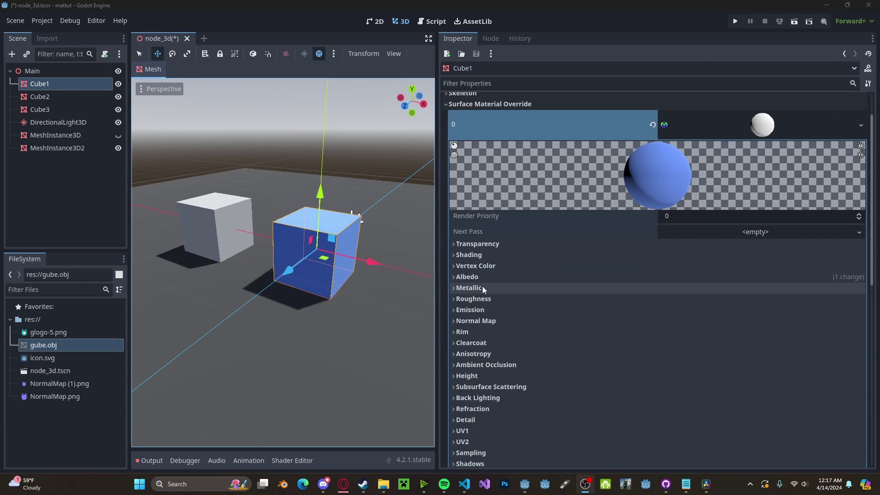
Set Cube1's material roughness to 0.31 and raise its specular and metallic values to 1.
{"action": "left_click", "coordinate": [497, 288]}
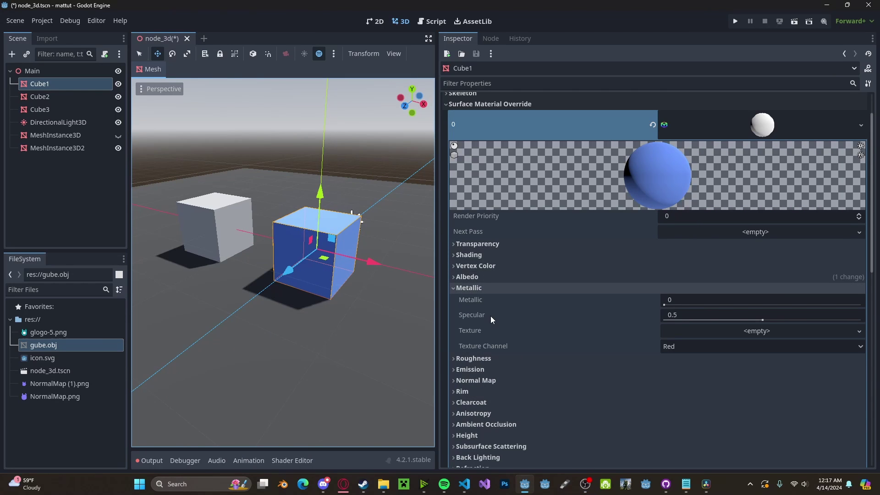
{"action": "left_click", "coordinate": [493, 358]}
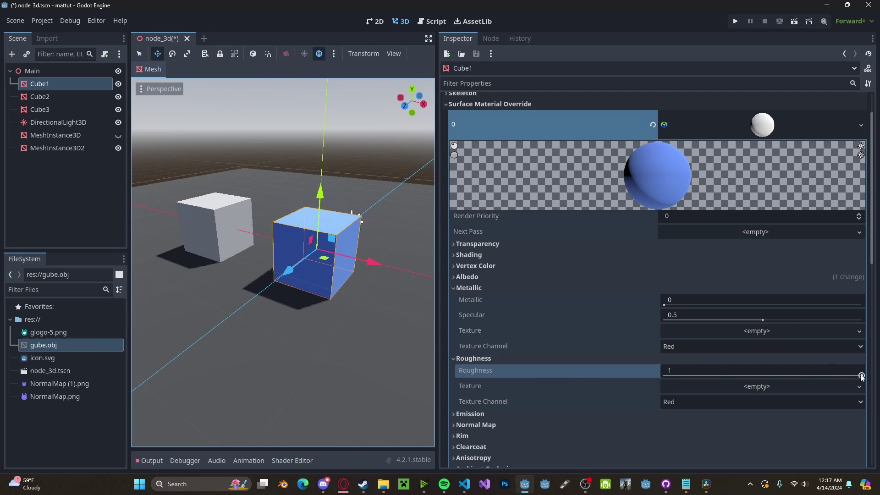
{"action": "left_click_drag", "start_coordinate": [861, 376], "coordinate": [725, 375]}
{"action": "mouse_move", "coordinate": [762, 320]}
{"action": "left_mouse_down"}
{"action": "mouse_move", "coordinate": [849, 324]}
{"action": "mouse_move", "coordinate": [688, 311]}
{"action": "mouse_move", "coordinate": [848, 312]}
{"action": "left_mouse_up"}
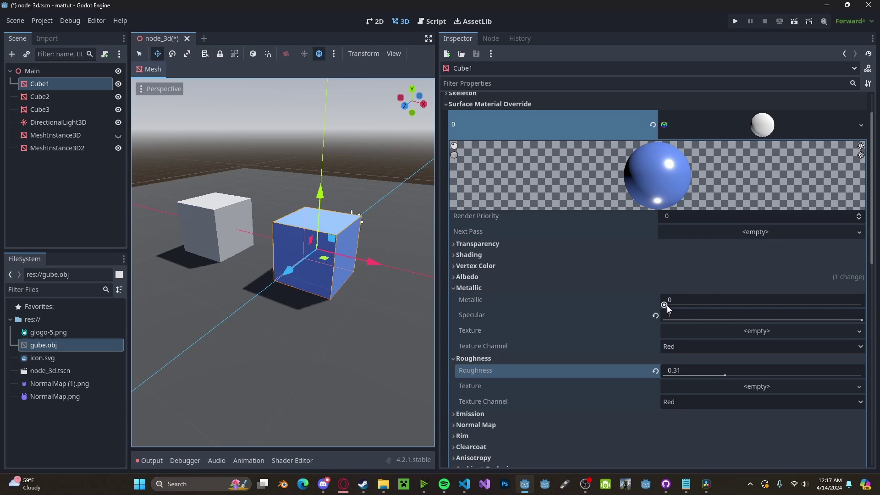
{"action": "left_click_drag", "start_coordinate": [665, 305], "coordinate": [861, 308]}
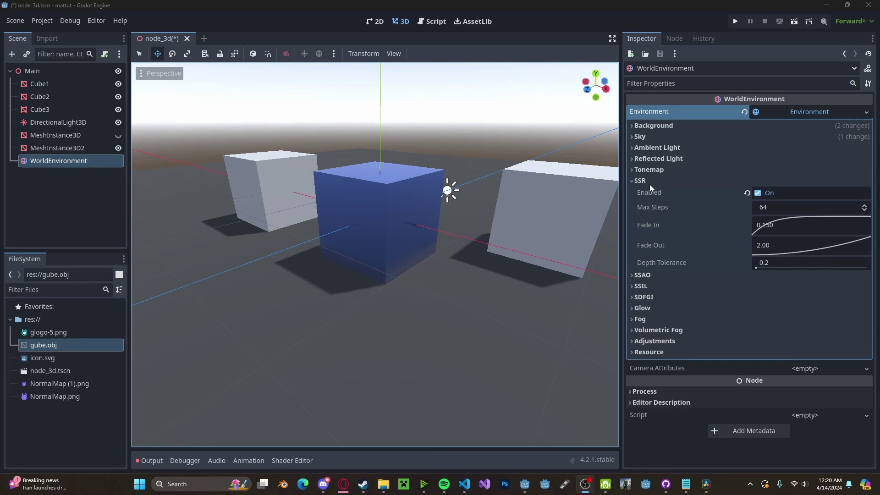
Reset the albedo color of Cube1's material and assign glogo-5.png as its albedo texture.
{"action": "mouse_move", "coordinate": [680, 188]}
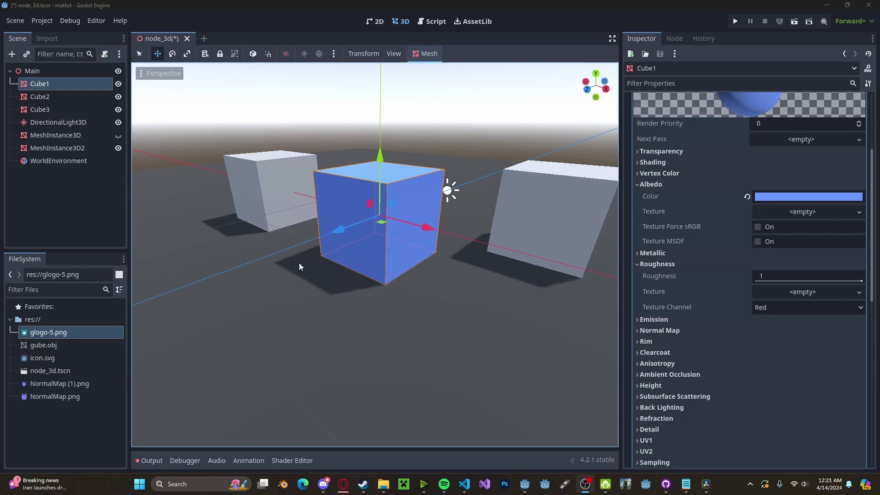
{"action": "left_click", "coordinate": [746, 196]}
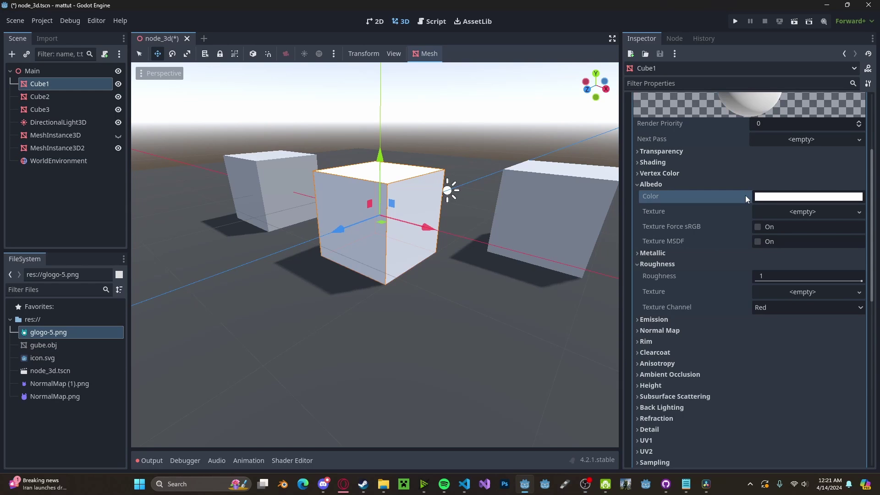
{"action": "left_click_drag", "start_coordinate": [61, 339], "coordinate": [810, 218]}
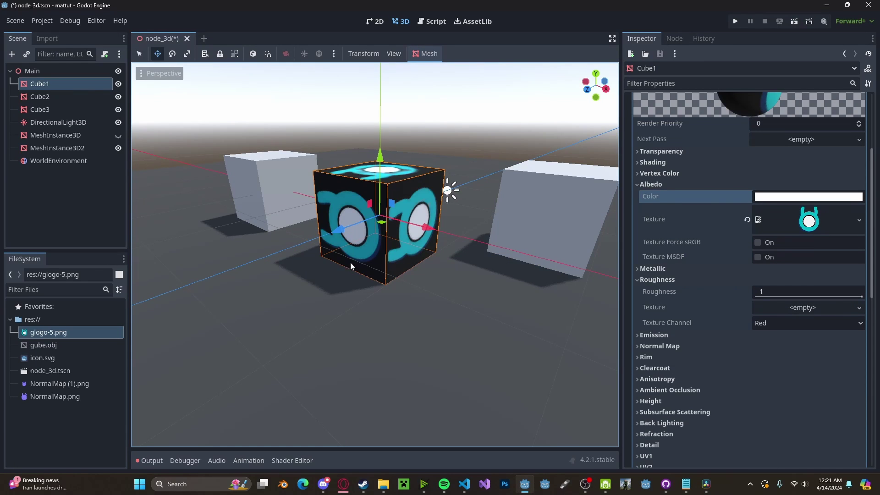
Tint the logo texture on Cube1 by darkening the albedo color to gray 747474 and adjusting its RGB channels.
{"action": "left_click", "coordinate": [808, 196]}
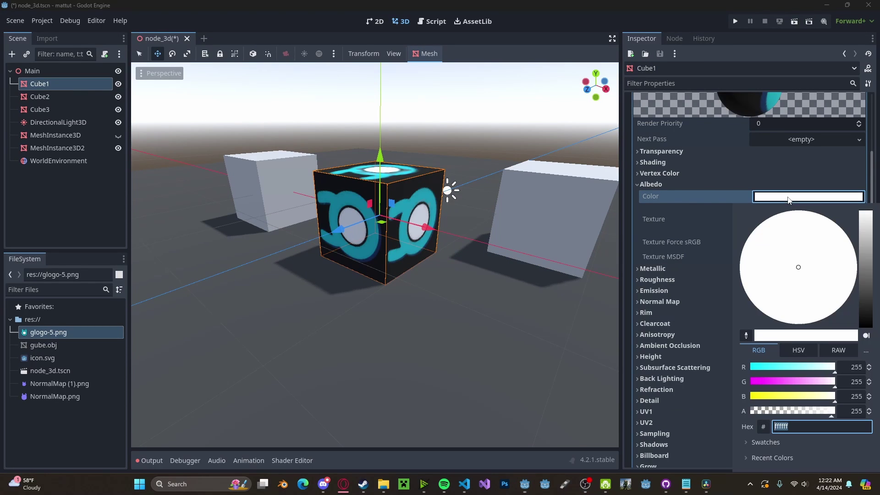
{"action": "left_click_drag", "start_coordinate": [856, 310], "coordinate": [860, 275]}
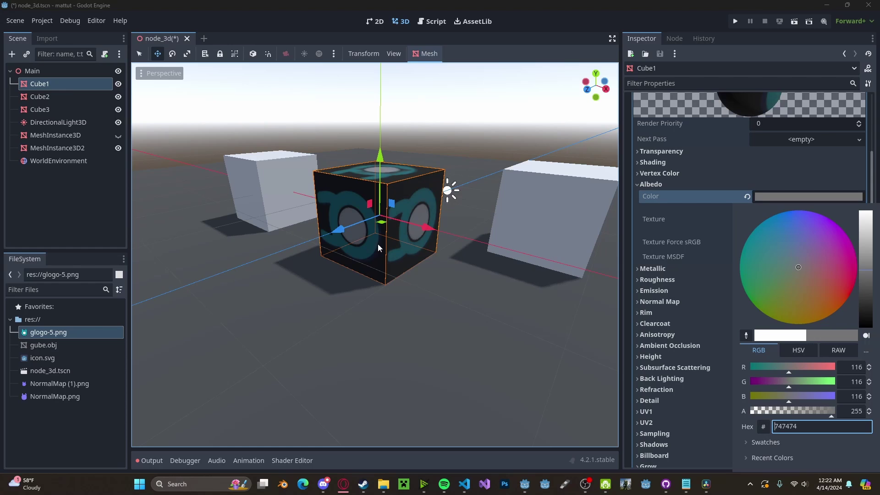
{"action": "left_click_drag", "start_coordinate": [787, 370], "coordinate": [839, 381]}
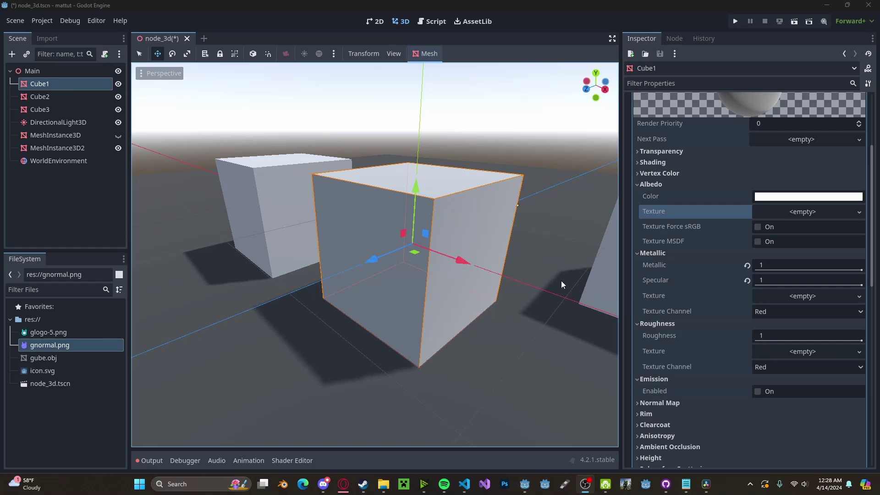
Assign gnormal.png as the roughness texture of Cube1's material.
{"action": "left_click", "coordinate": [688, 302]}
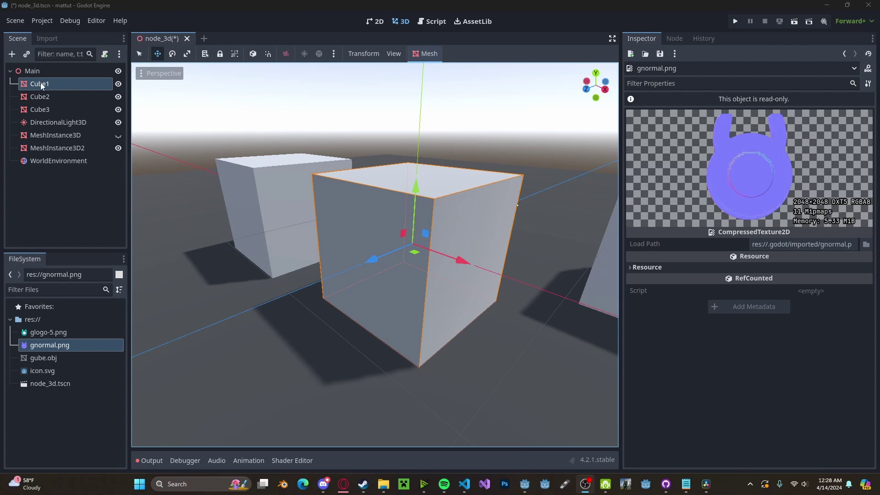
{"action": "left_click", "coordinate": [41, 84]}
{"action": "left_click_drag", "start_coordinate": [26, 347], "coordinate": [786, 358]}
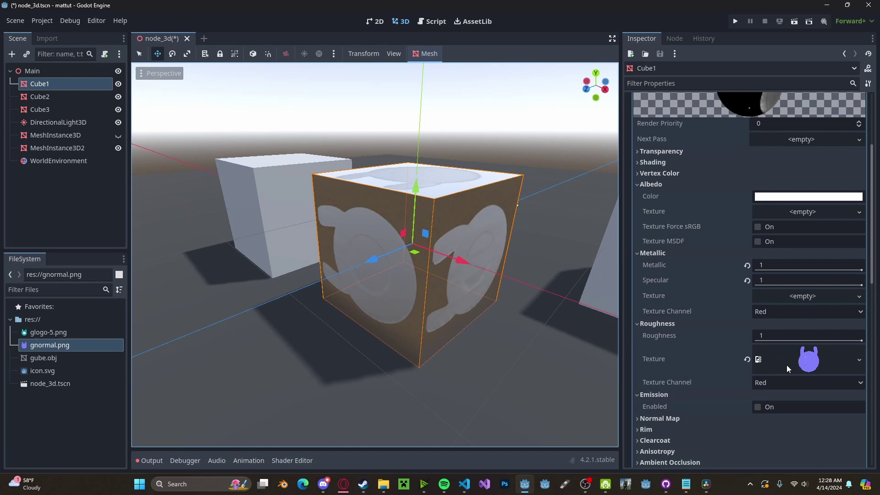
Examine the effect of the roughness texture on Cube1's faces up close and from several angles.
{"action": "right_click_drag", "start_coordinate": [438, 241], "coordinate": [450, 253]}
{"action": "right_click_drag", "start_coordinate": [483, 203], "coordinate": [296, 172]}
{"action": "key", "text": "w"}
{"action": "key", "text": "s"}
{"action": "key", "text": "w"}
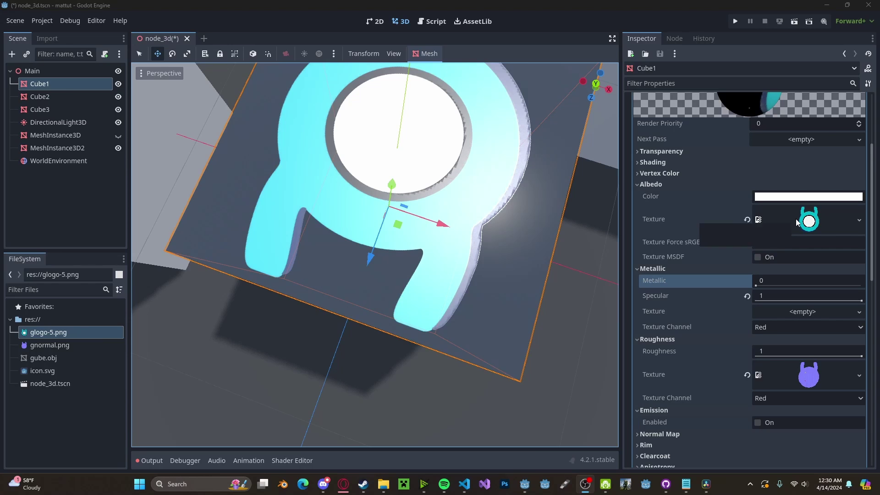
{"action": "right_click_drag", "start_coordinate": [497, 238], "coordinate": [525, 228]}
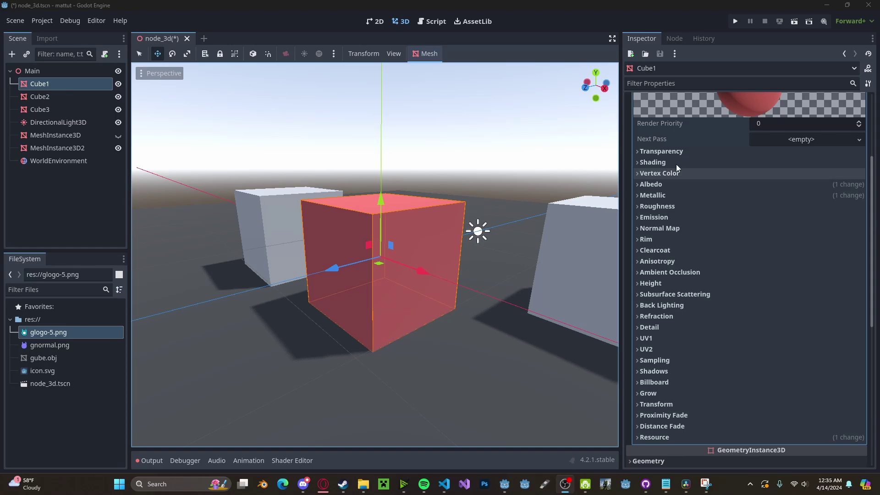
Set the transparency of Cube1's material to Depth Pre-Pass and lower the alpha of its red albedo color.
{"action": "left_click", "coordinate": [663, 152]}
{"action": "left_click", "coordinate": [775, 165]}
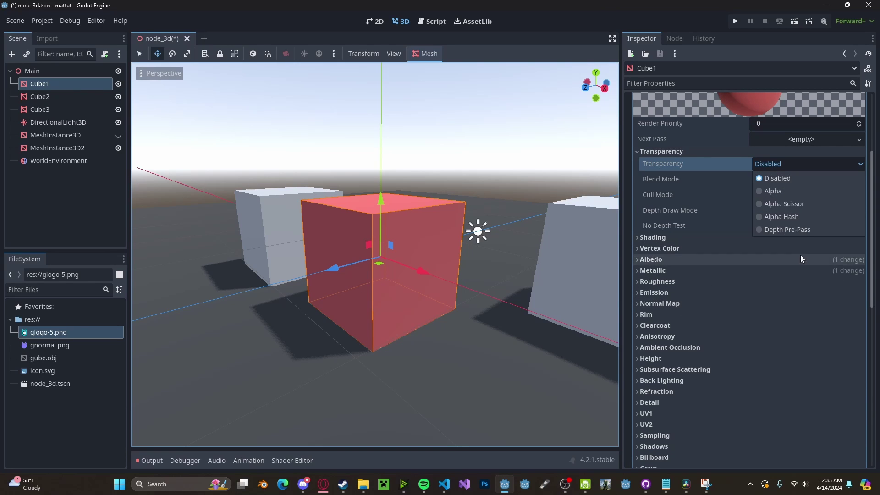
{"action": "left_click", "coordinate": [804, 232]}
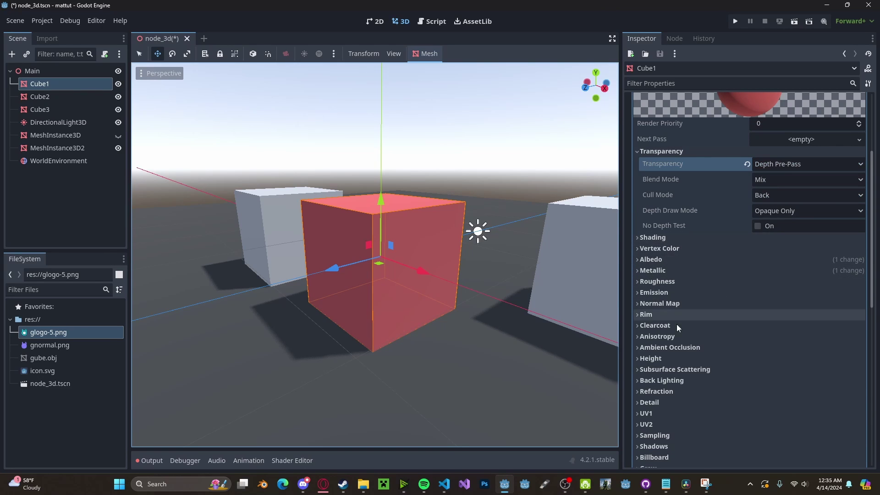
{"action": "left_click", "coordinate": [659, 260]}
{"action": "left_click", "coordinate": [782, 272]}
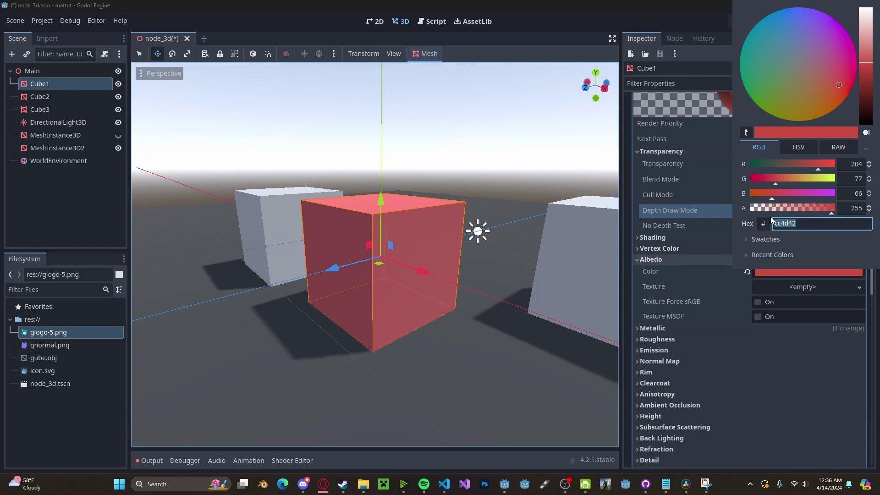
{"action": "left_click_drag", "start_coordinate": [829, 207], "coordinate": [786, 205]}
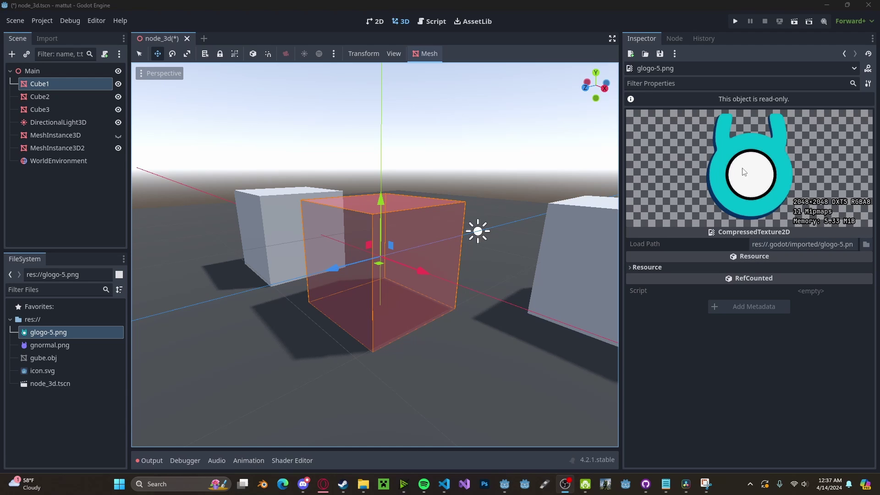
Assign glogo-5.png as Cube1's albedo texture and reset the albedo color.
{"action": "left_click", "coordinate": [73, 84]}
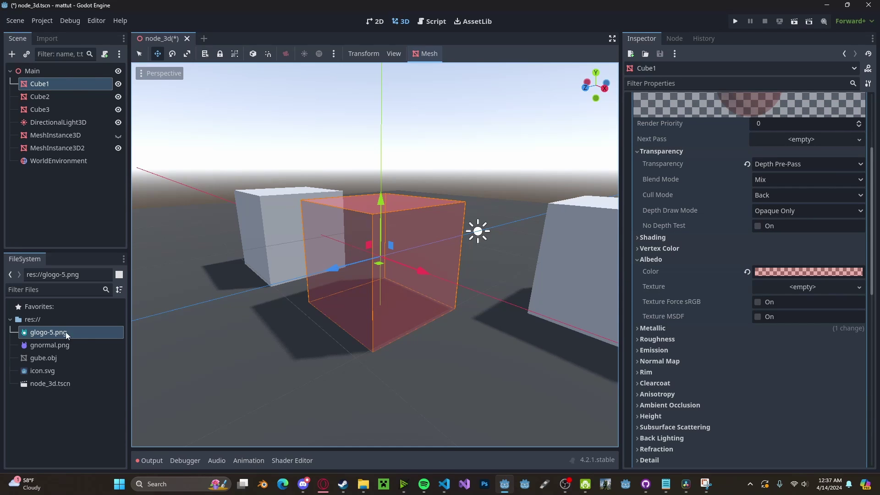
{"action": "left_click_drag", "start_coordinate": [65, 332], "coordinate": [763, 290]}
{"action": "left_click", "coordinate": [748, 272]}
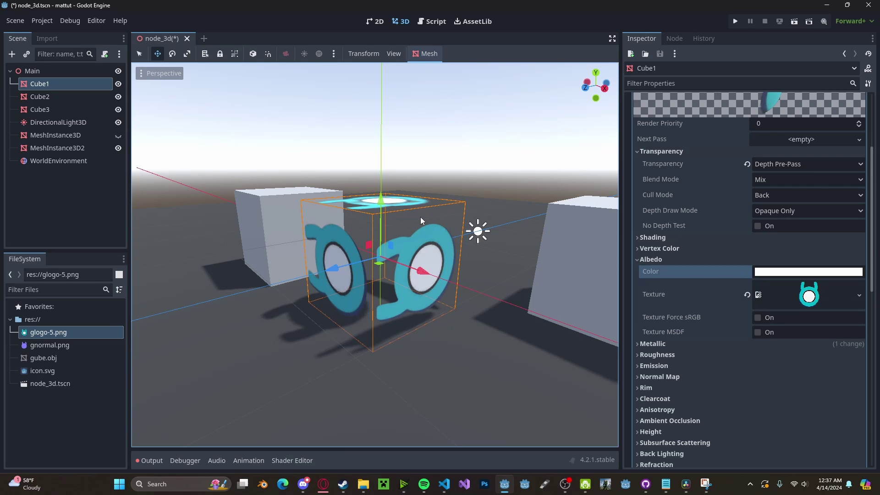
{"action": "middle_click_drag", "start_coordinate": [421, 220], "coordinate": [531, 243]}
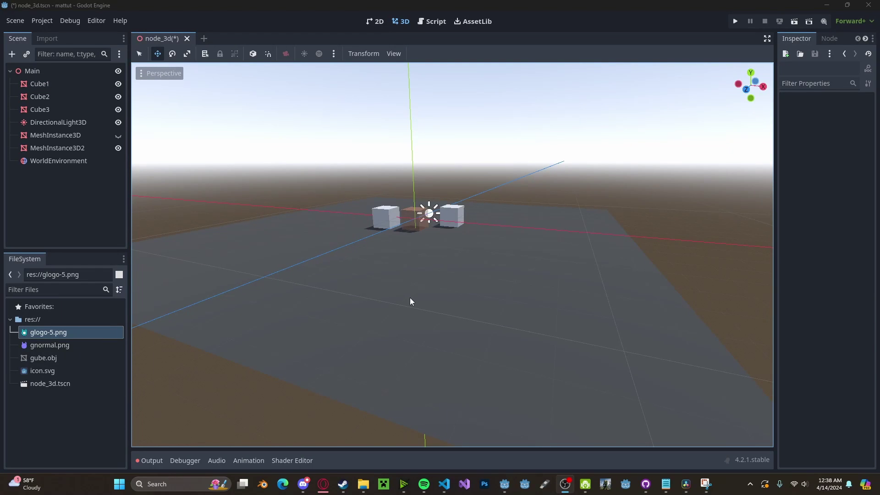
Try the Front cull mode on the material of the floor, MeshInstance3D2, and set it to Disabled.
{"action": "right_click_drag", "start_coordinate": [410, 298], "coordinate": [372, 324]}
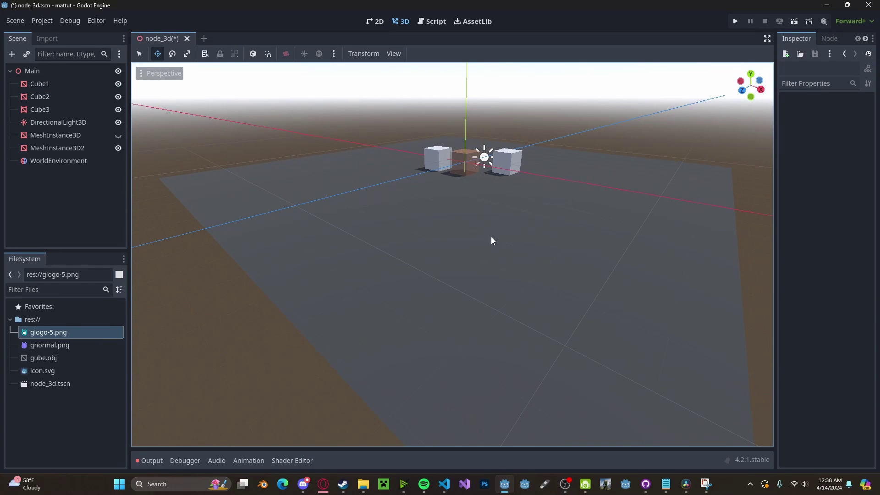
{"action": "middle_click_drag", "start_coordinate": [491, 240], "coordinate": [419, 243]}
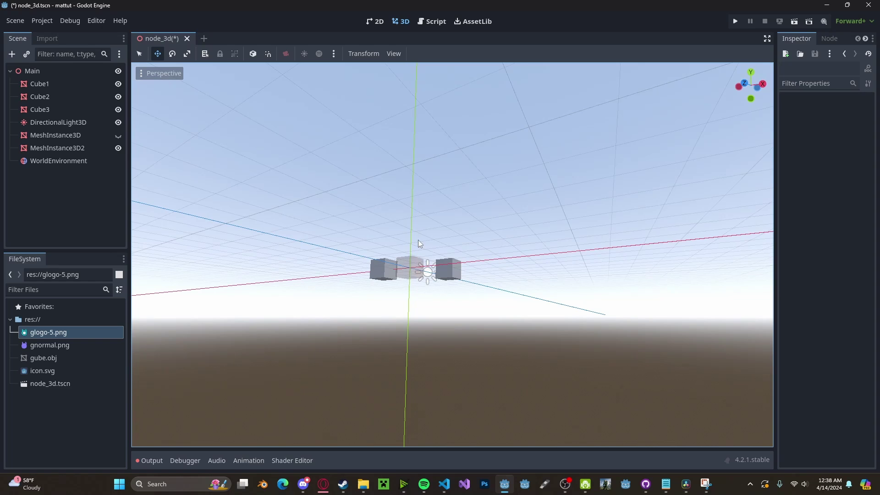
{"action": "middle_click_drag", "start_coordinate": [474, 226], "coordinate": [472, 247]}
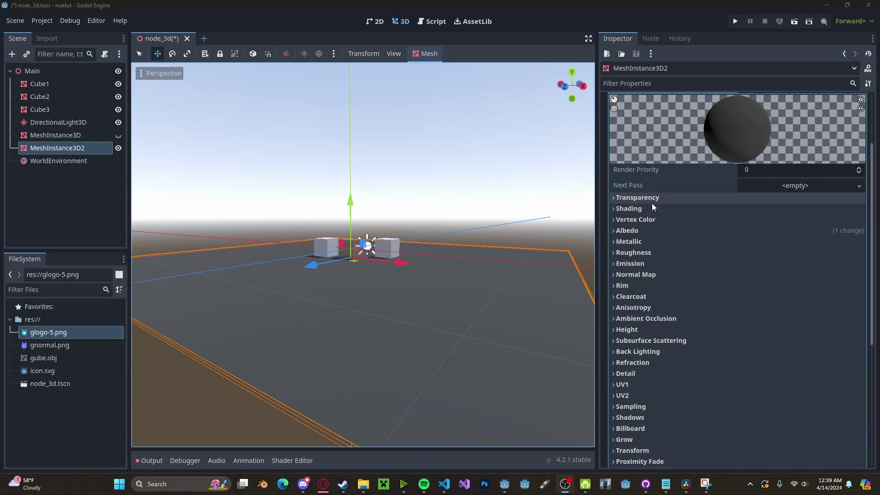
{"action": "left_click", "coordinate": [653, 201]}
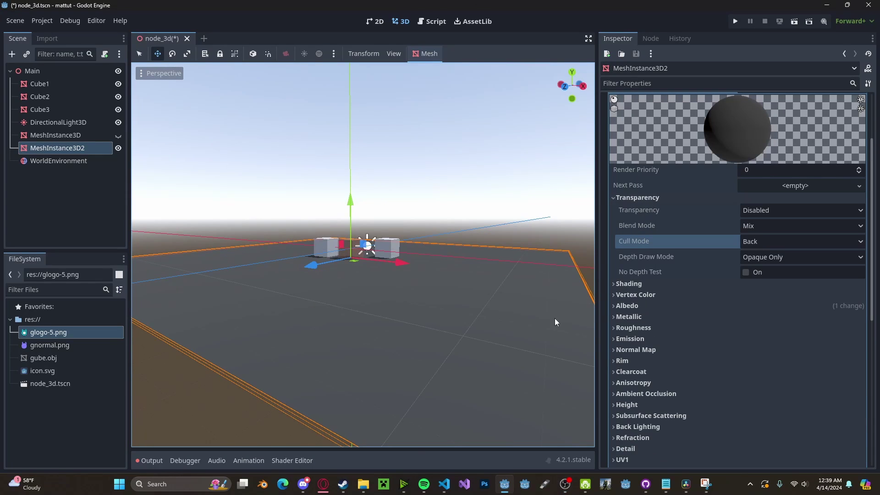
{"action": "left_click", "coordinate": [766, 238]}
{"action": "left_click", "coordinate": [777, 271]}
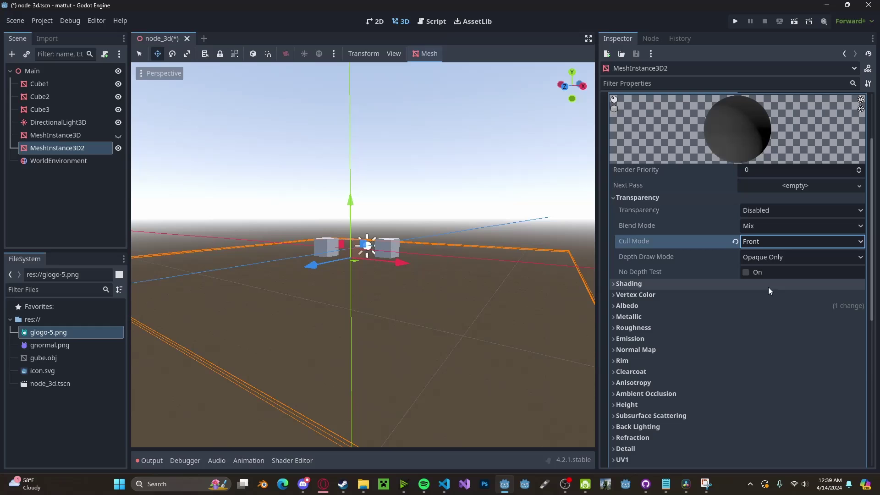
{"action": "left_click", "coordinate": [760, 242]}
{"action": "left_click", "coordinate": [765, 280]}
{"action": "mouse_move", "coordinate": [473, 282]}
{"action": "right_mouse_down"}
{"action": "mouse_move", "coordinate": [472, 195]}
{"action": "mouse_move", "coordinate": [462, 272]}
{"action": "right_mouse_up"}
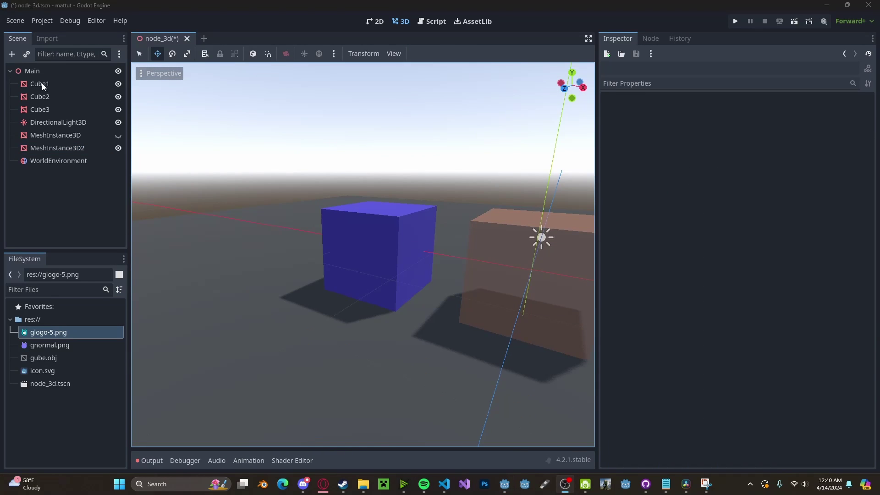
Enable emission on the material of Cube2.
{"action": "left_click", "coordinate": [39, 96]}
{"action": "scroll", "coordinate": [664, 203], "scroll_direction": "down", "scroll_amount": 1}
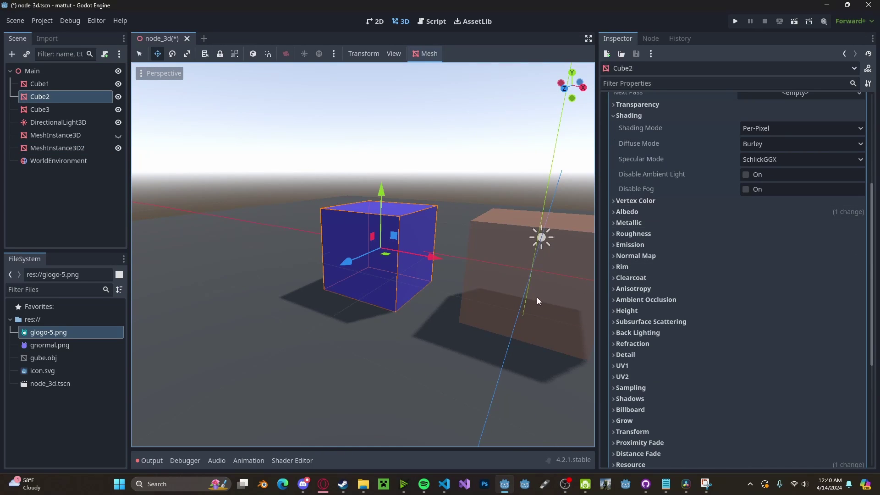
{"action": "left_click", "coordinate": [637, 245]}
{"action": "left_click", "coordinate": [750, 258]}
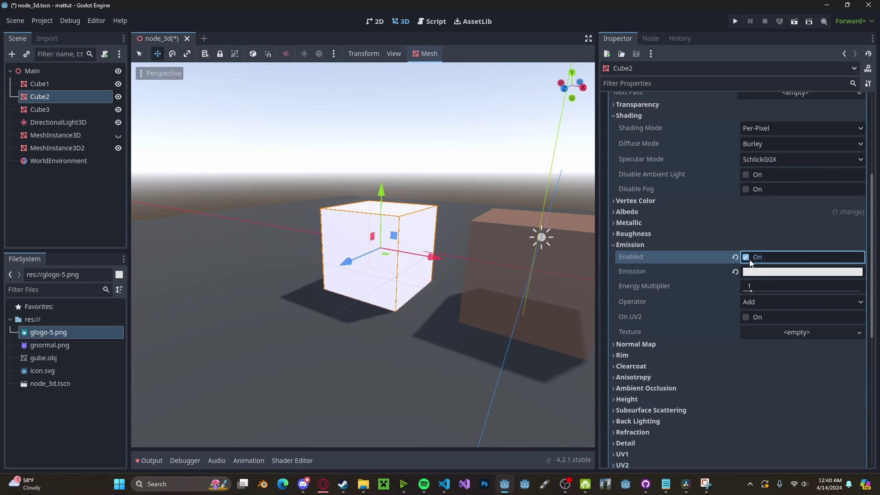
Set the emission color of Cube2's material to a light blue.
{"action": "left_click", "coordinate": [768, 272]}
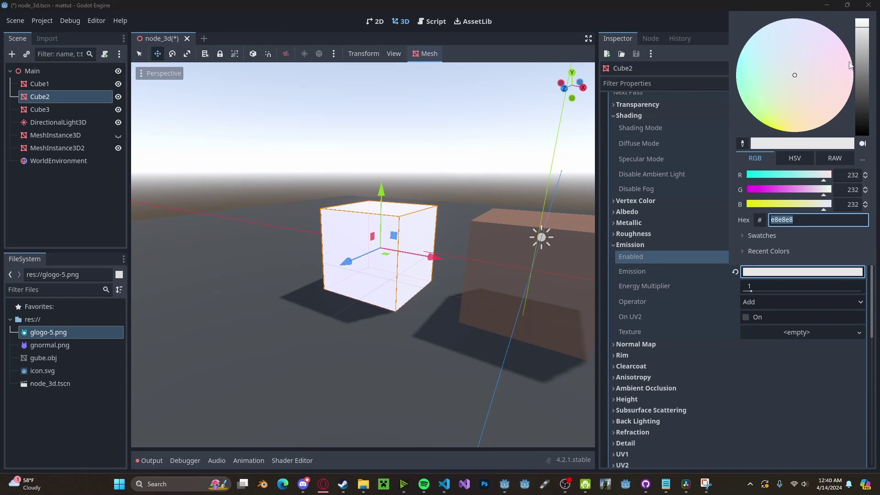
{"action": "left_click_drag", "start_coordinate": [860, 71], "coordinate": [860, 97]}
{"action": "left_click_drag", "start_coordinate": [803, 57], "coordinate": [779, 30]}
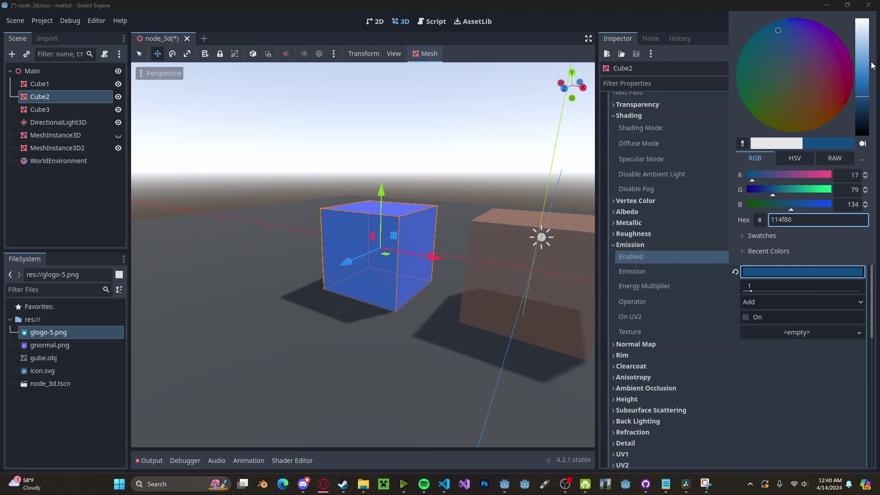
{"action": "left_click_drag", "start_coordinate": [857, 70], "coordinate": [856, 64]}
{"action": "left_click", "coordinate": [765, 280]}
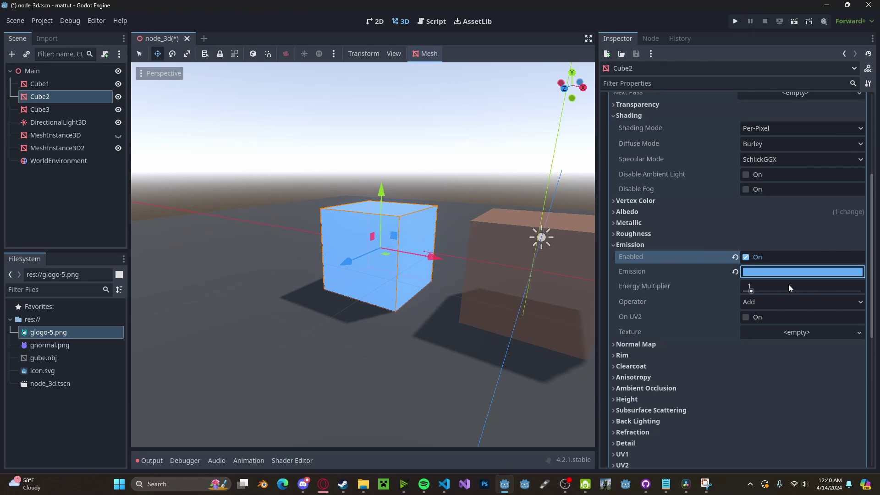
Set the emission energy multiplier of Cube2's material to 10.
{"action": "left_click", "coordinate": [777, 286]}
{"action": "type", "text": "10"}
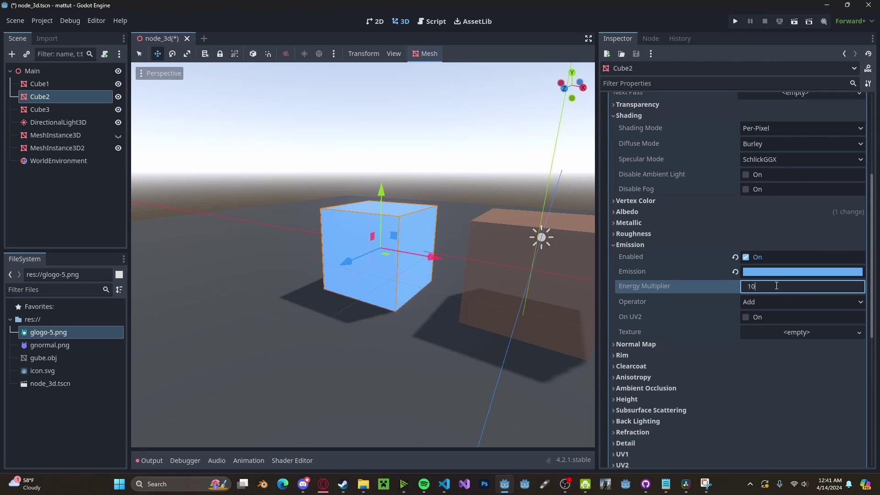
{"action": "key", "text": "Return"}
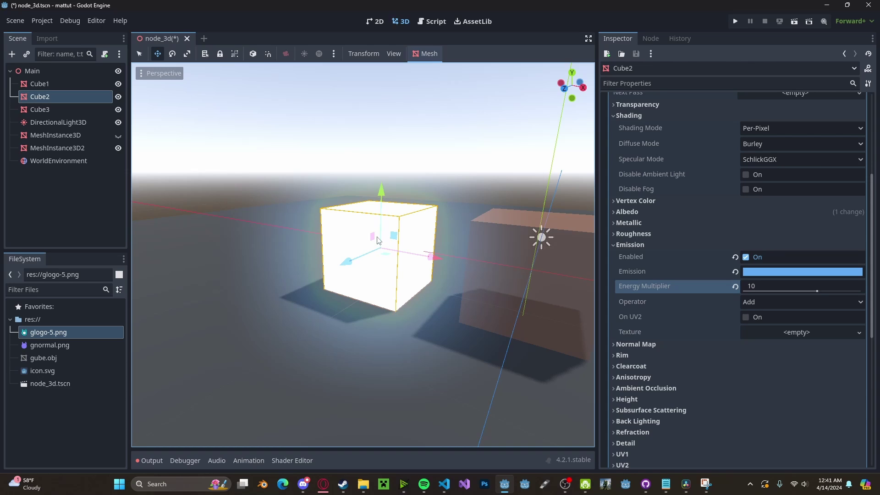